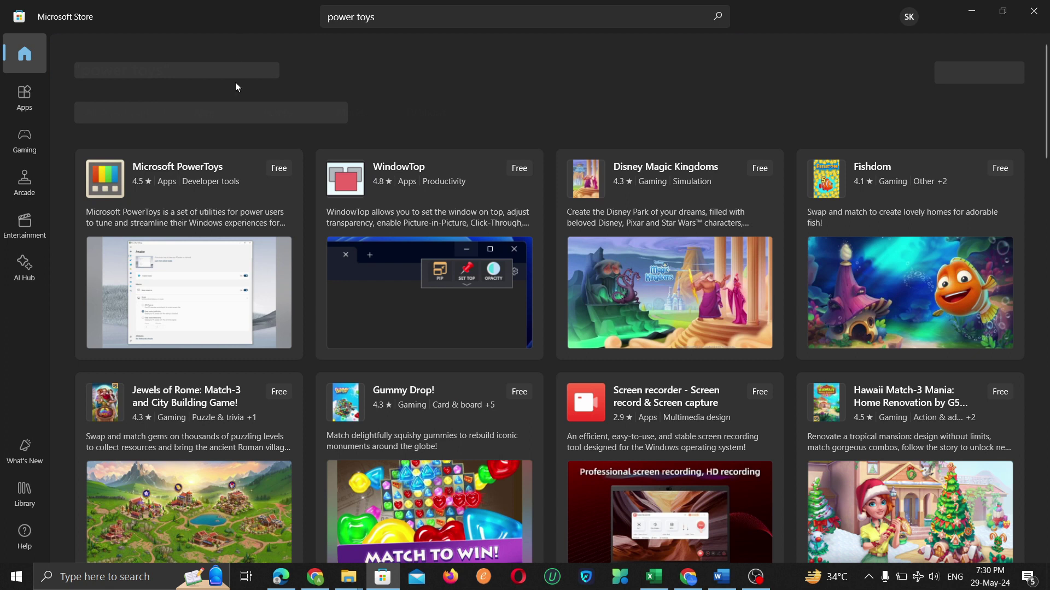
# Open the Microsoft PowerToys page from the store search results to check its installation status
pyautogui.click(222, 185)
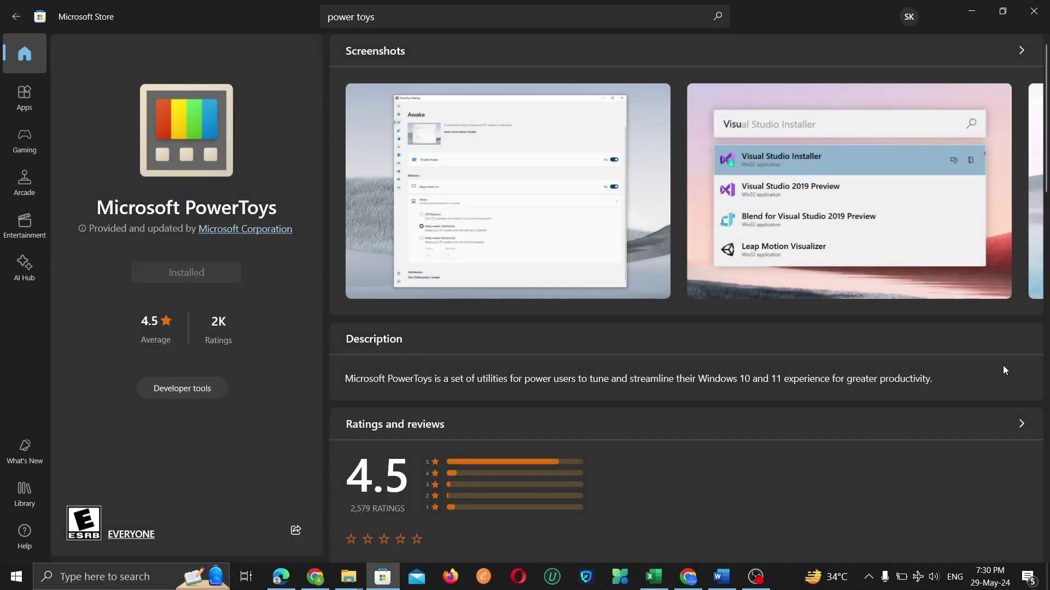
pyautogui.moveTo(217, 253)
pyautogui.mouseDown()
pyautogui.moveTo(152, 257)
pyautogui.moveTo(254, 297)
pyautogui.mouseUp()
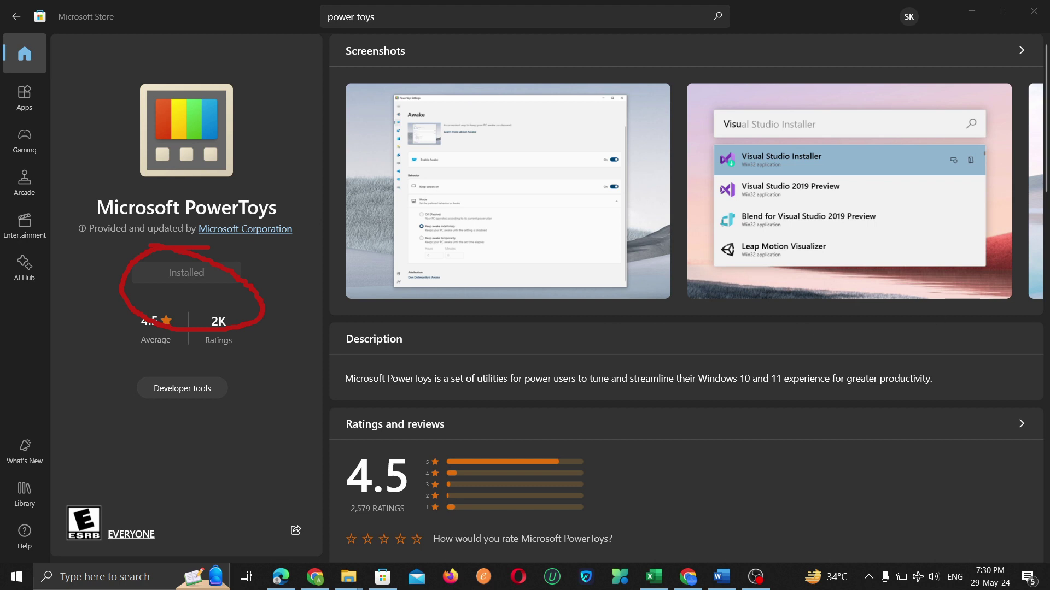
# Minimize the store, launch PowerToys from the Windows search and maximize its settings window
pyautogui.click(975, 16)
pyautogui.click(976, 15)
pyautogui.click(82, 578)
pyautogui.write('pow')
pyautogui.press('Return')
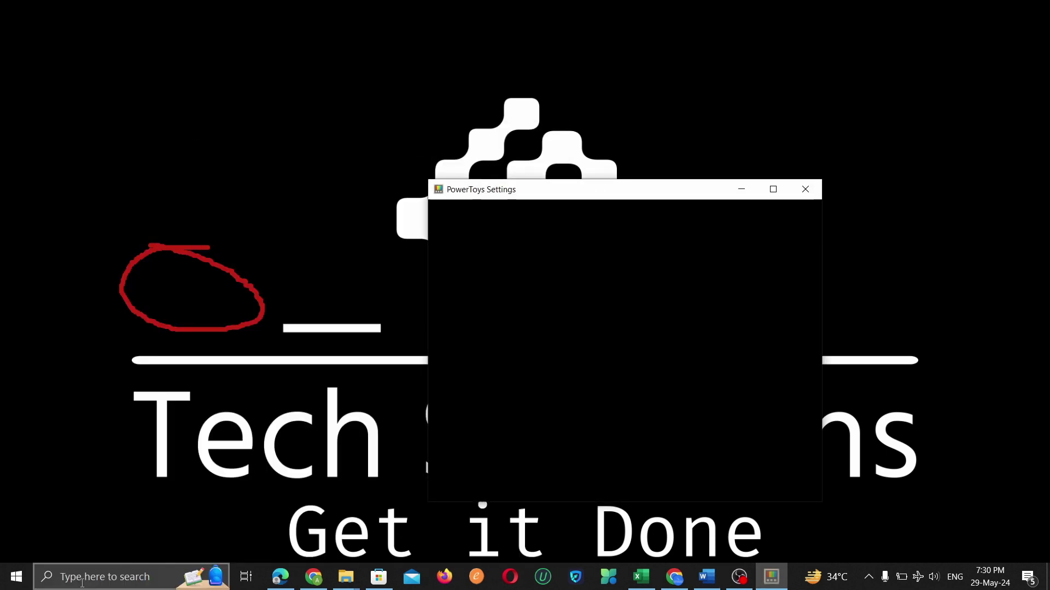
pyautogui.click(761, 185)
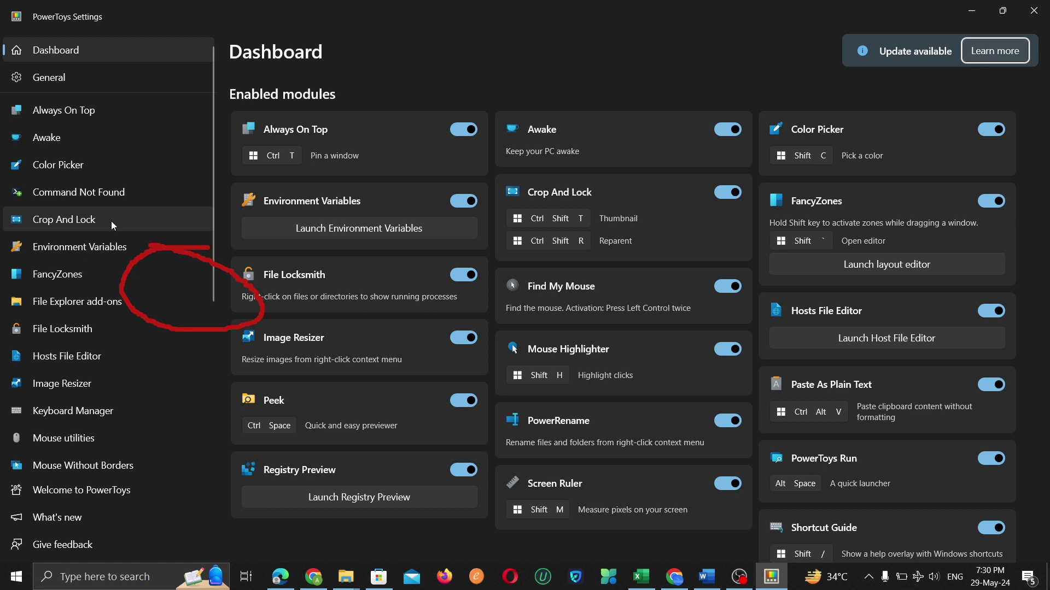
# Turn on the Text Extractor module in PowerToys Settings
pyautogui.scroll(-5, 111, 221)
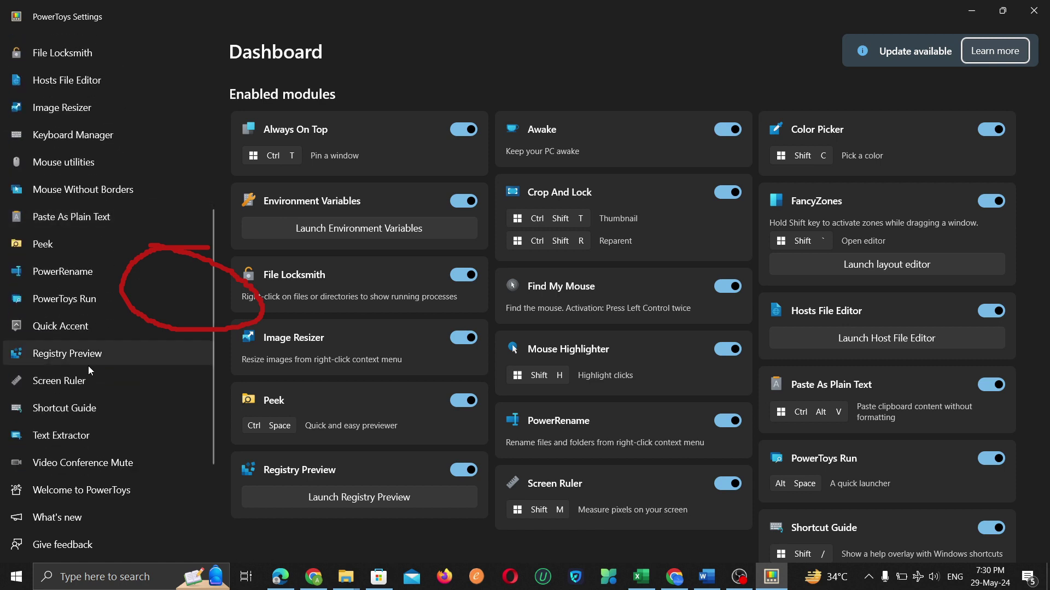
pyautogui.click(86, 436)
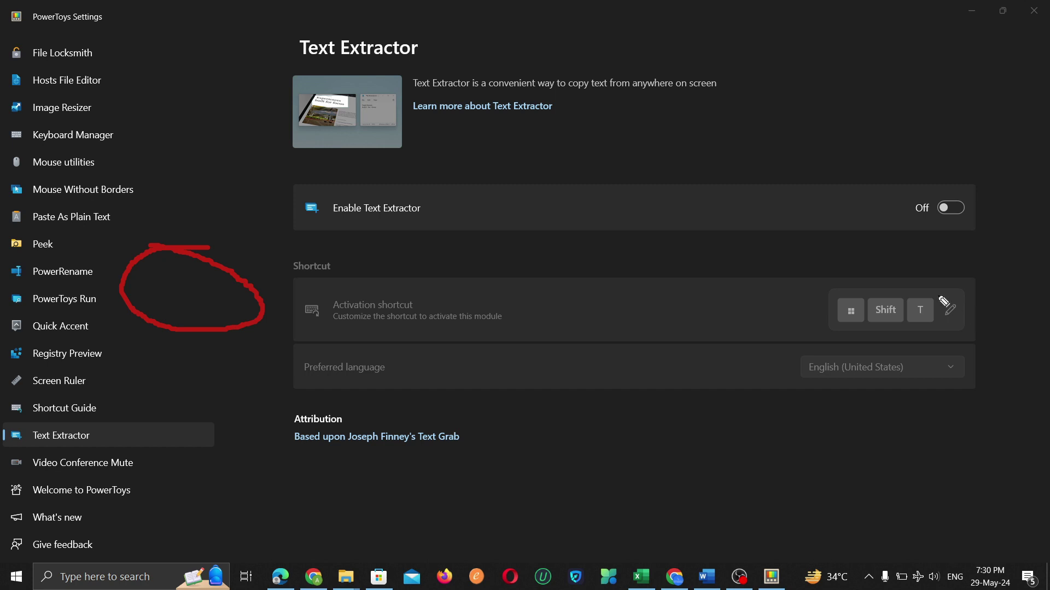
pyautogui.moveTo(923, 173)
pyautogui.mouseDown()
pyautogui.moveTo(1014, 172)
pyautogui.moveTo(887, 165)
pyautogui.mouseUp()
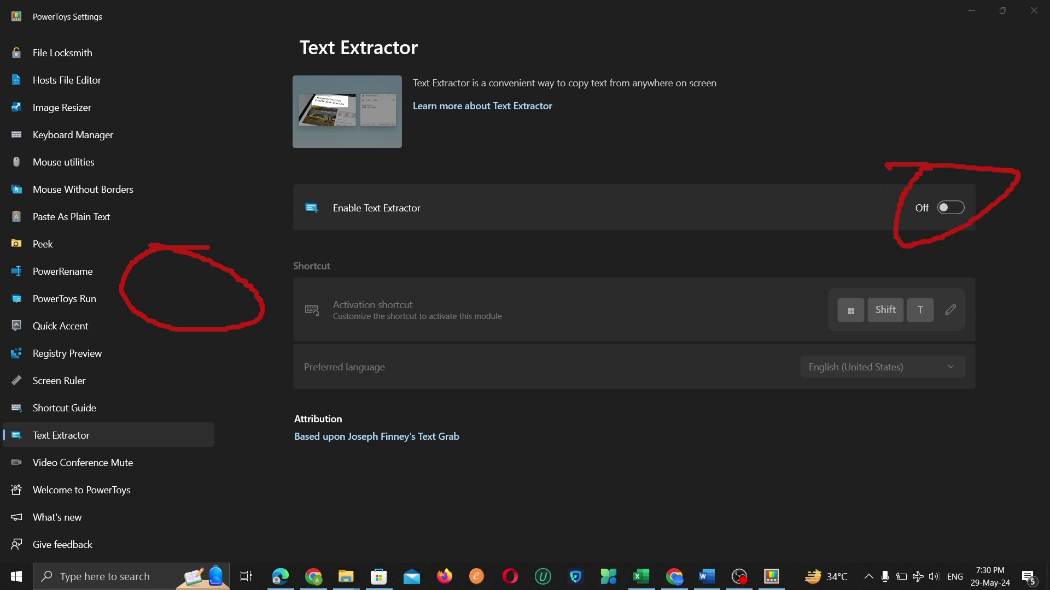
pyautogui.press('e')
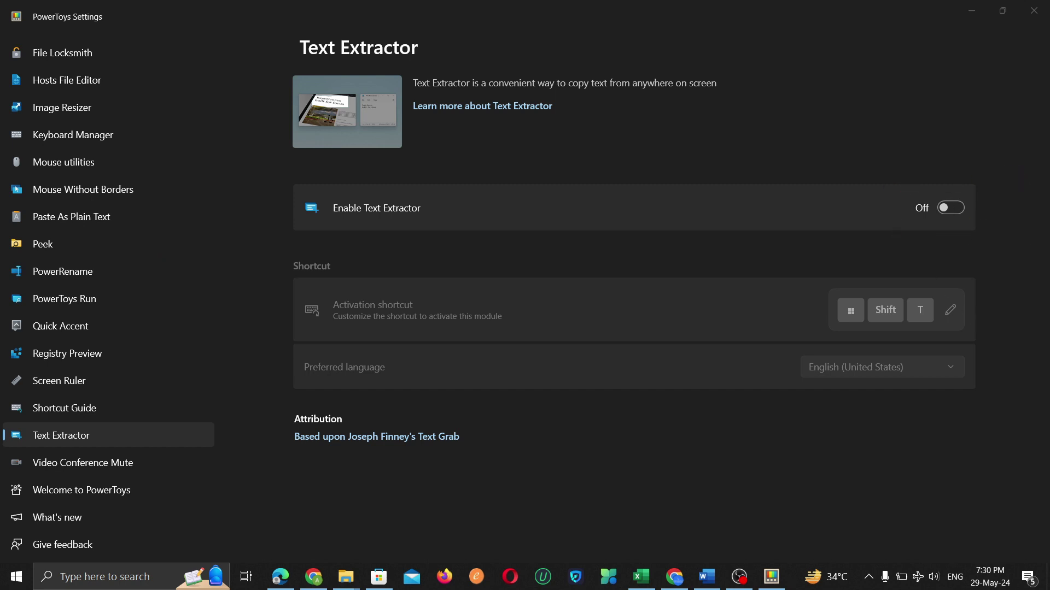
pyautogui.click(951, 211)
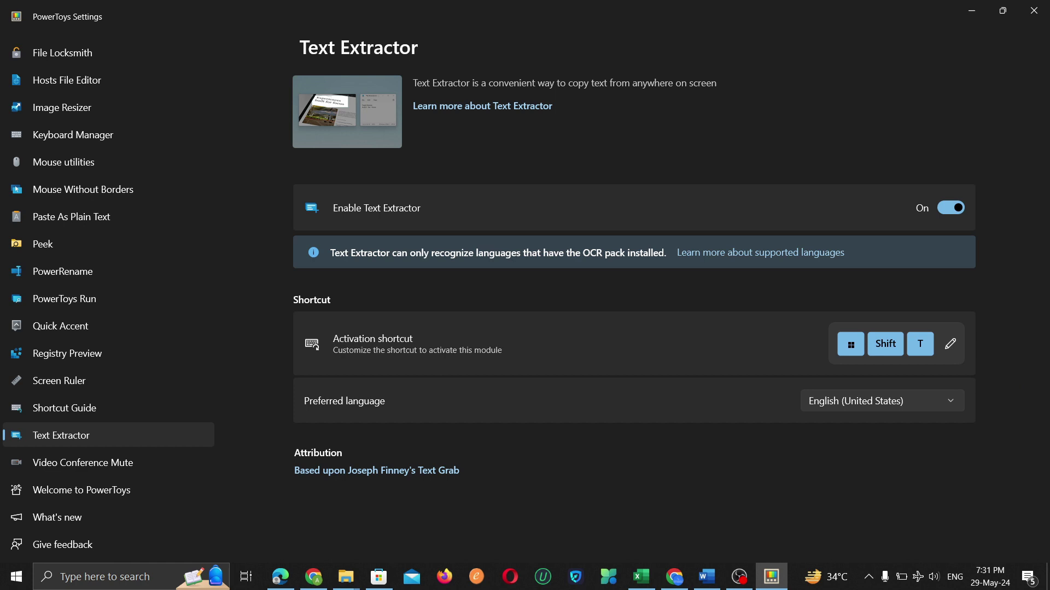
pyautogui.hotkey('ctrl', '2')
pyautogui.moveTo(754, 369)
pyautogui.mouseDown()
pyautogui.moveTo(820, 368)
pyautogui.moveTo(965, 328)
pyautogui.moveTo(790, 350)
pyautogui.moveTo(798, 362)
pyautogui.mouseUp()
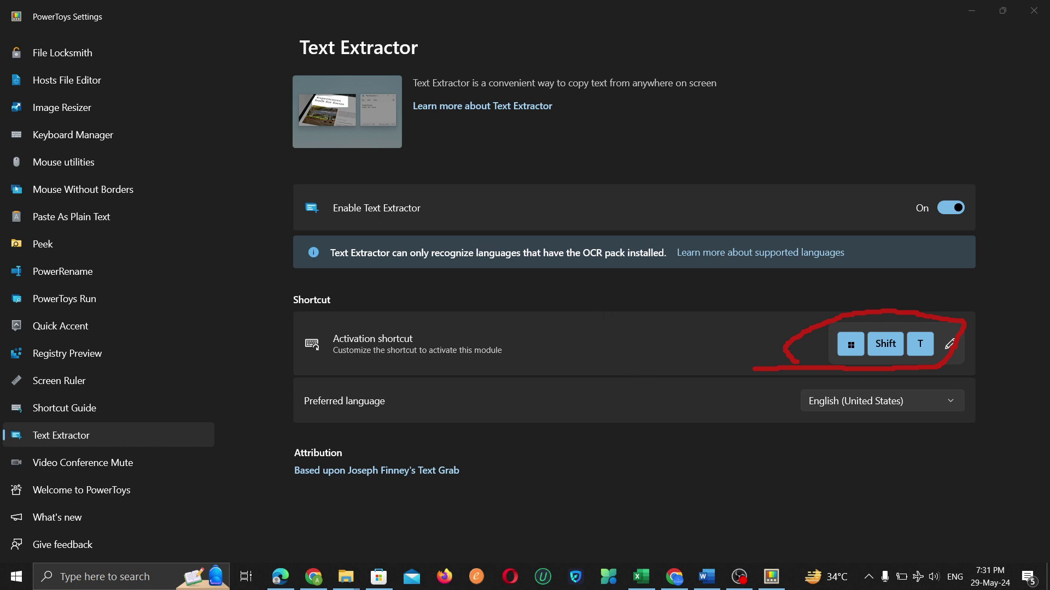
pyautogui.press('Escape')
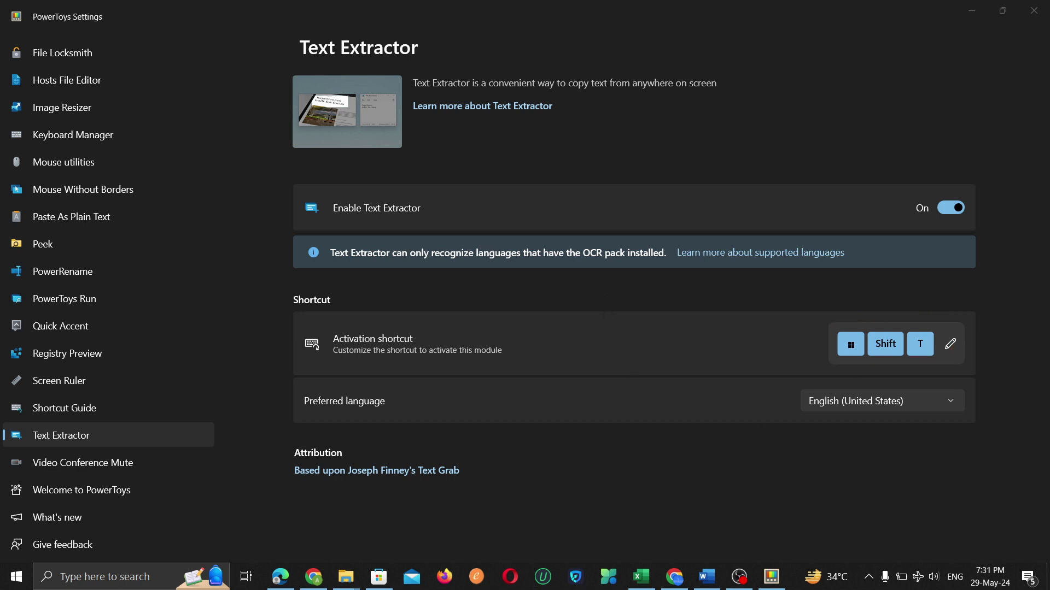
# In Chrome, open the "C# Tutorial For Beginners" YouTube video and extract its code from class Program to Console.WriteLine with Text Extractor
pyautogui.click(675, 577)
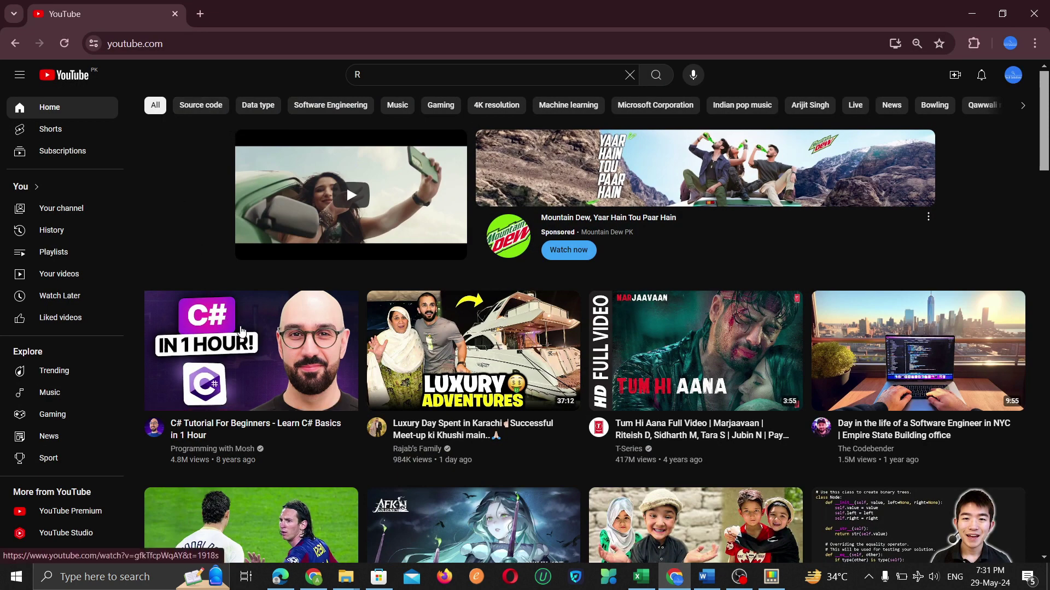
pyautogui.click(239, 328)
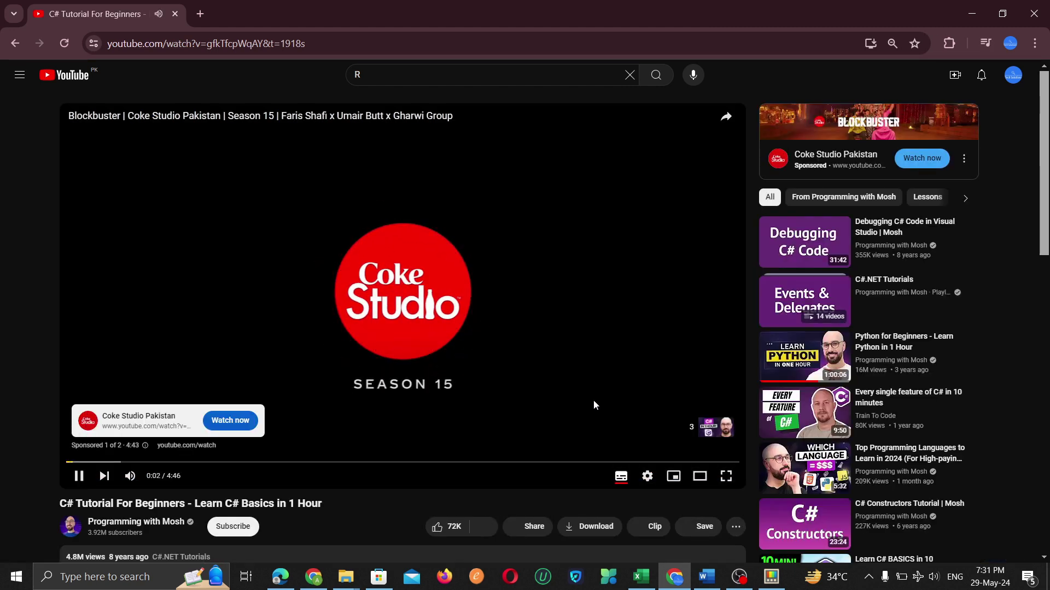
pyautogui.click(704, 428)
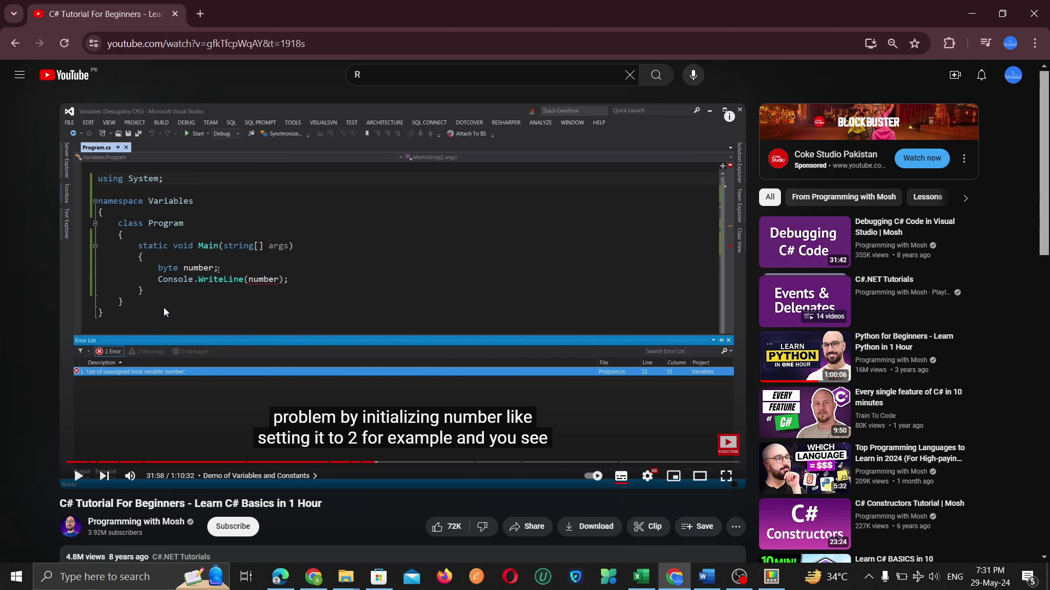
pyautogui.press('super+shift+t')
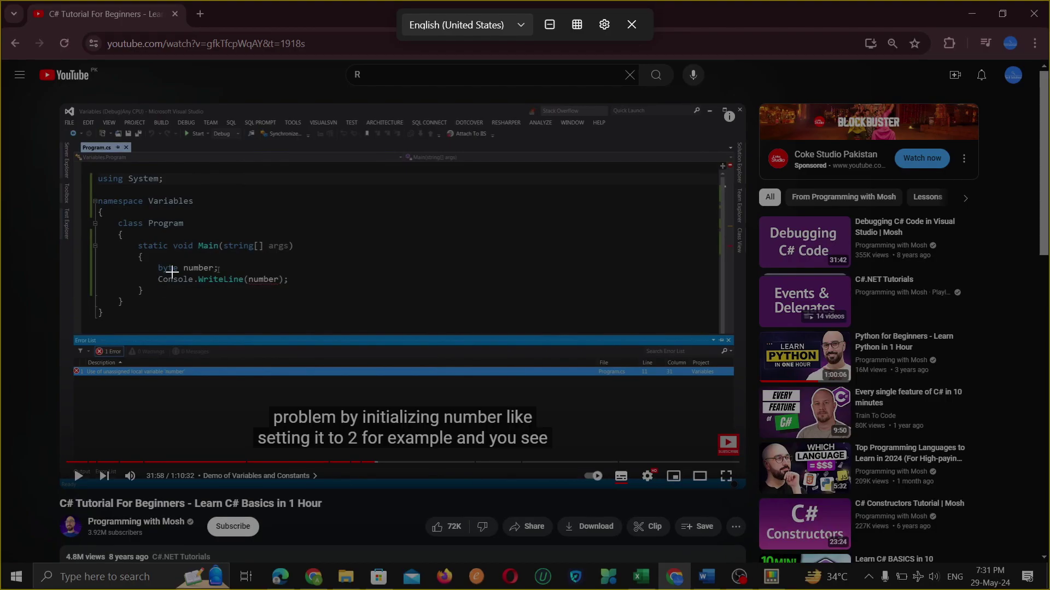
pyautogui.moveTo(111, 215); pyautogui.dragTo(296, 312)
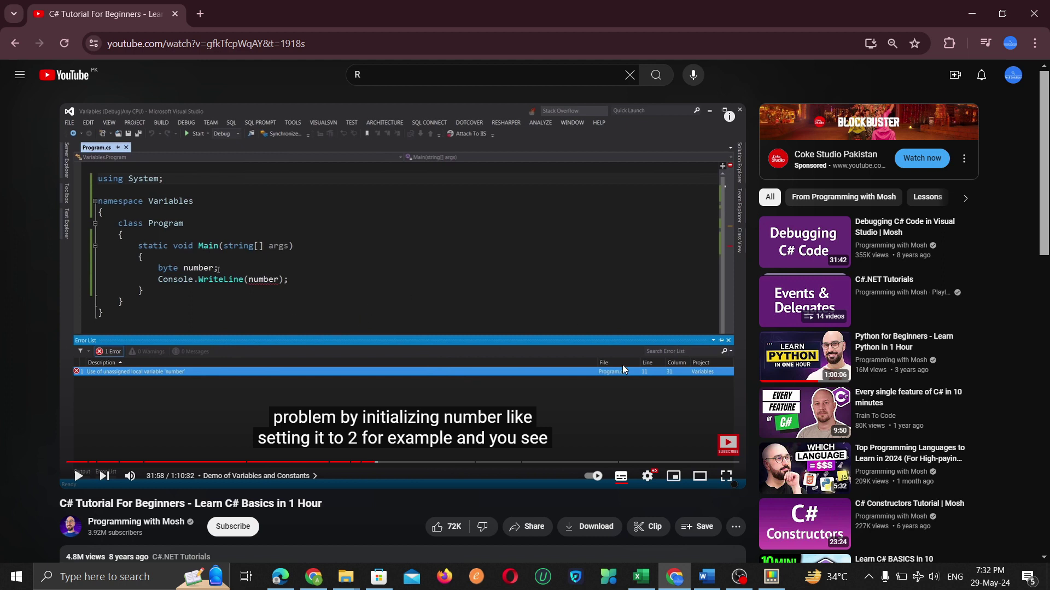
# Launch Word with a blank document and paste the extracted C# code into it
pyautogui.click(133, 586)
pyautogui.write('word')
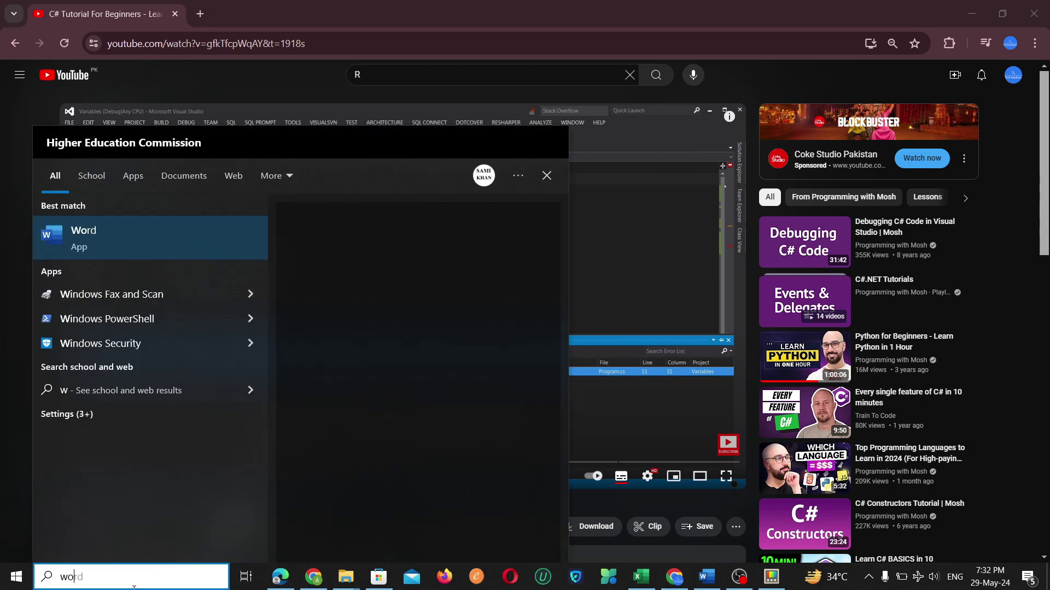
pyautogui.press('Return')
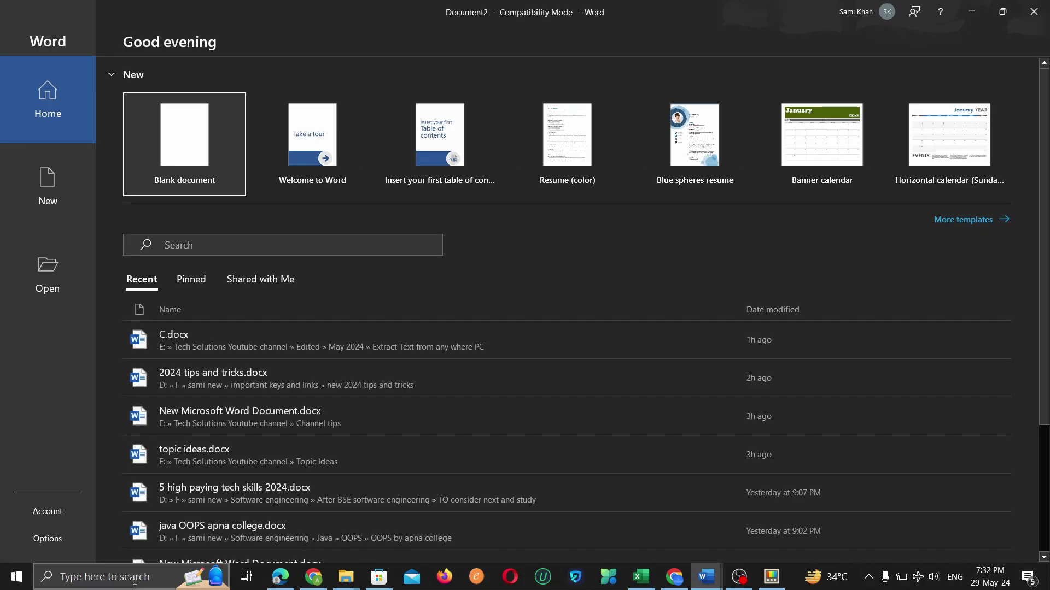
pyautogui.click(163, 163)
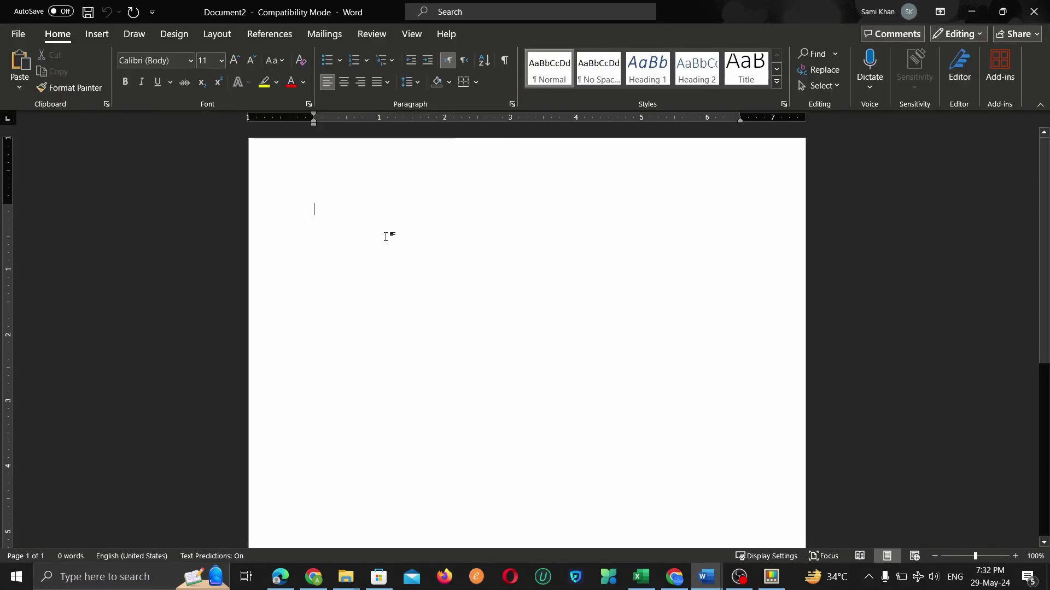
pyautogui.write('class program static void Main(string[] args) byte number; Console . WriteLine(number) ;')
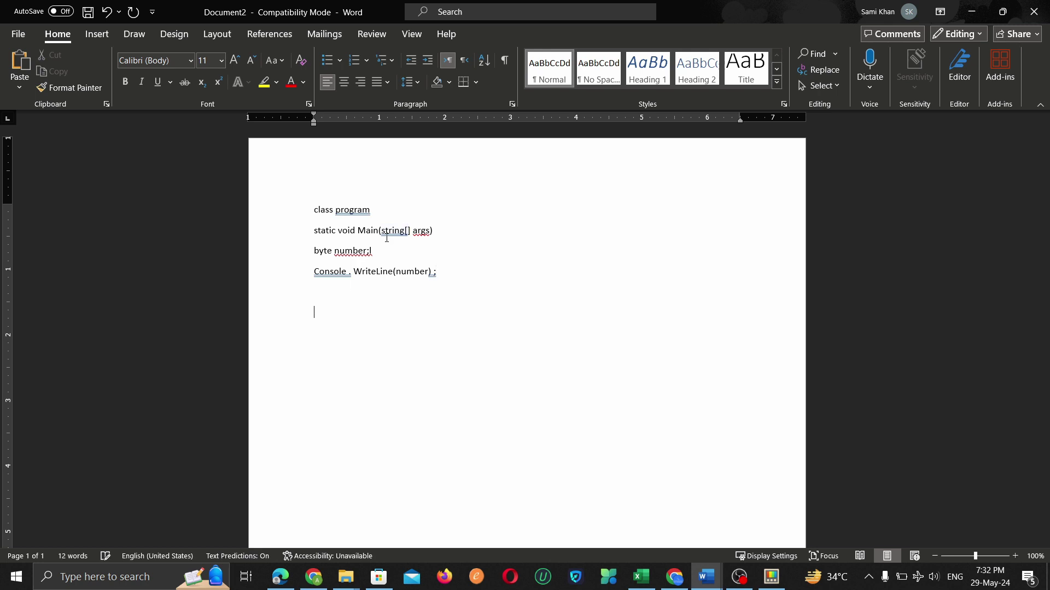
# Shrink the Word window over the browser to compare the pasted code with the video frame, and minimize Word after the comparison
pyautogui.scroll(3, 387, 238)
pyautogui.moveTo(722, 11); pyautogui.dragTo(735, 29)
pyautogui.hotkey('alt', 'Tab')
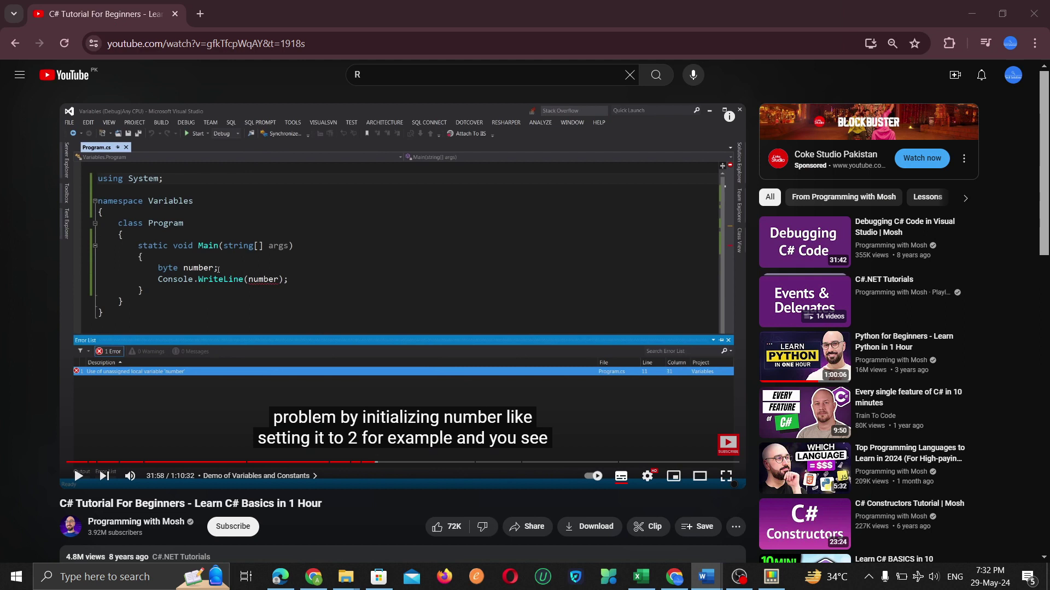
pyautogui.hotkey('alt', 'Tab')
pyautogui.scroll(-10, 698, 399)
pyautogui.scroll(8, 657, 407)
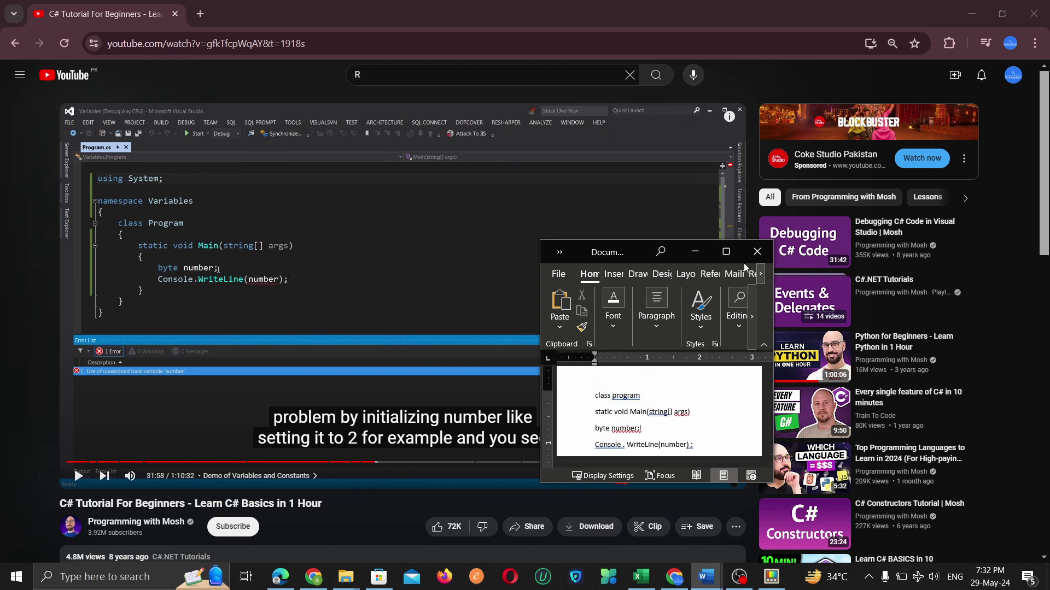
pyautogui.click(727, 253)
pyautogui.click(972, 12)
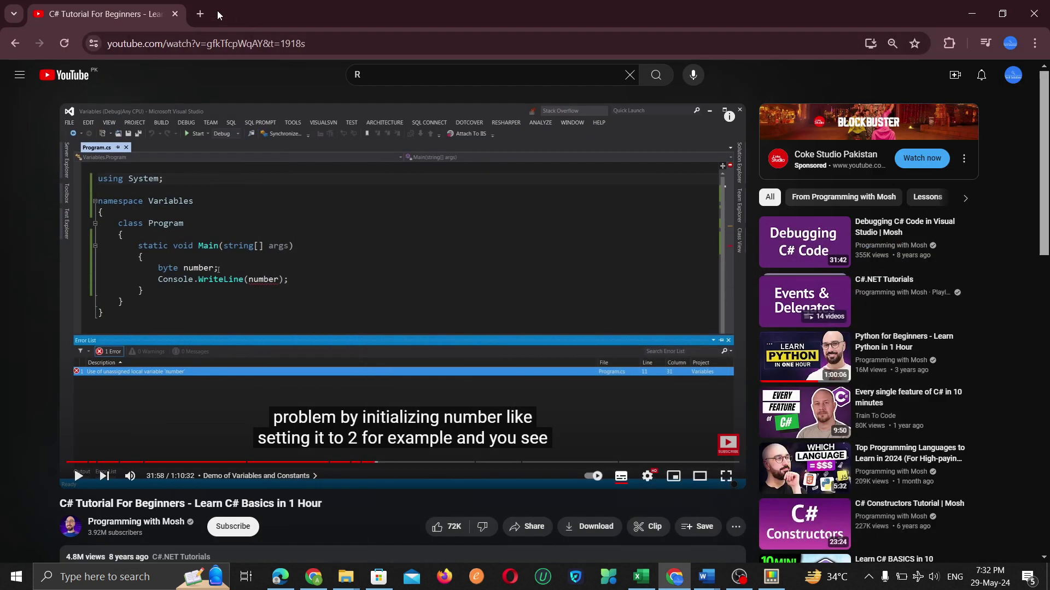
# Search Google Images for "english essay image on tree" in a new browser tab and preview the "Essay on Importance of Trees" image
pyautogui.click(199, 16)
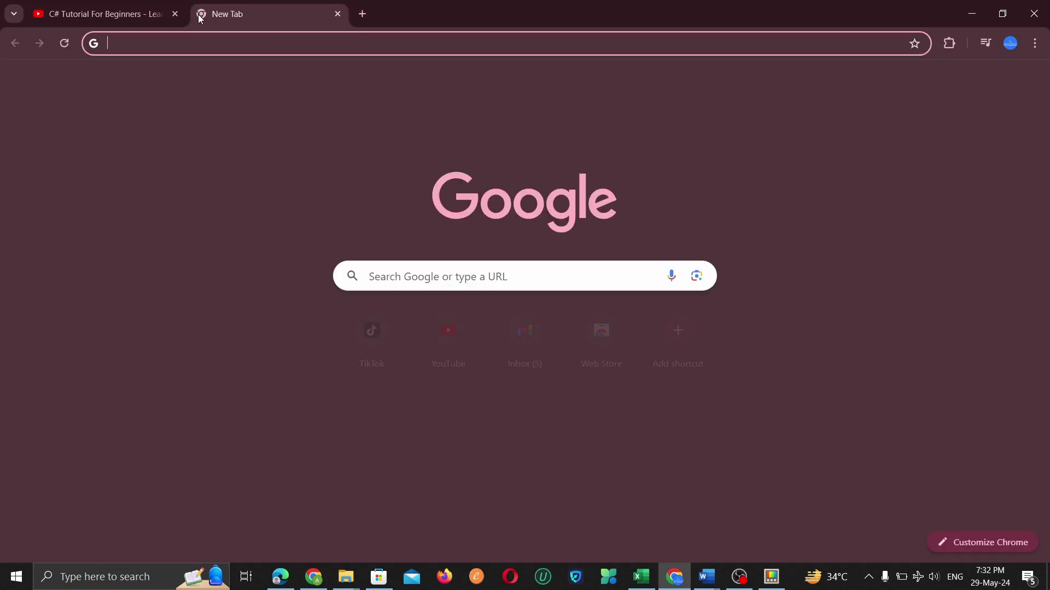
pyautogui.write('eng')
pyautogui.press('Return')
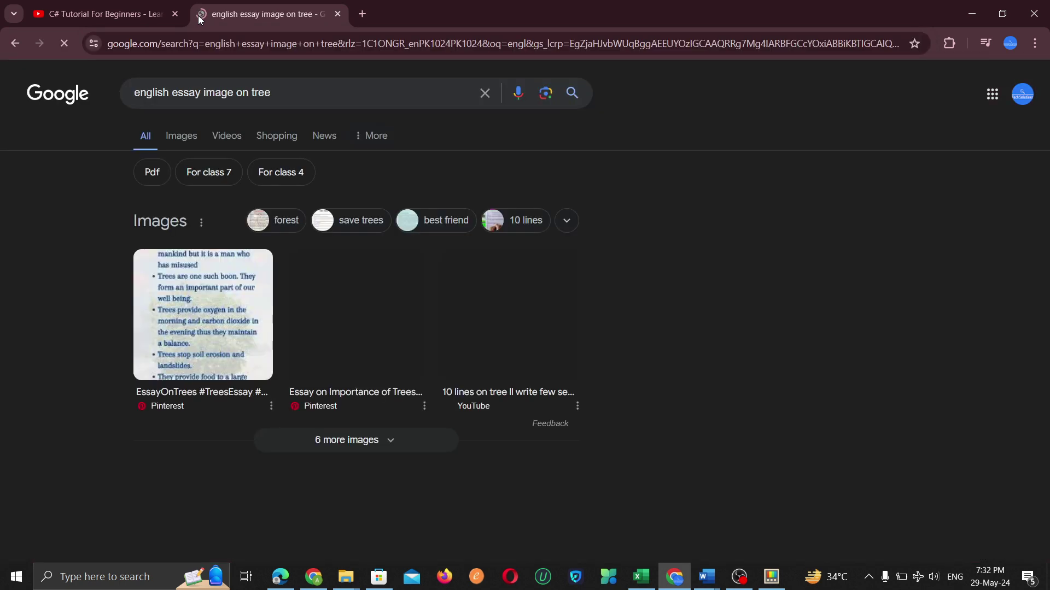
pyautogui.click(184, 141)
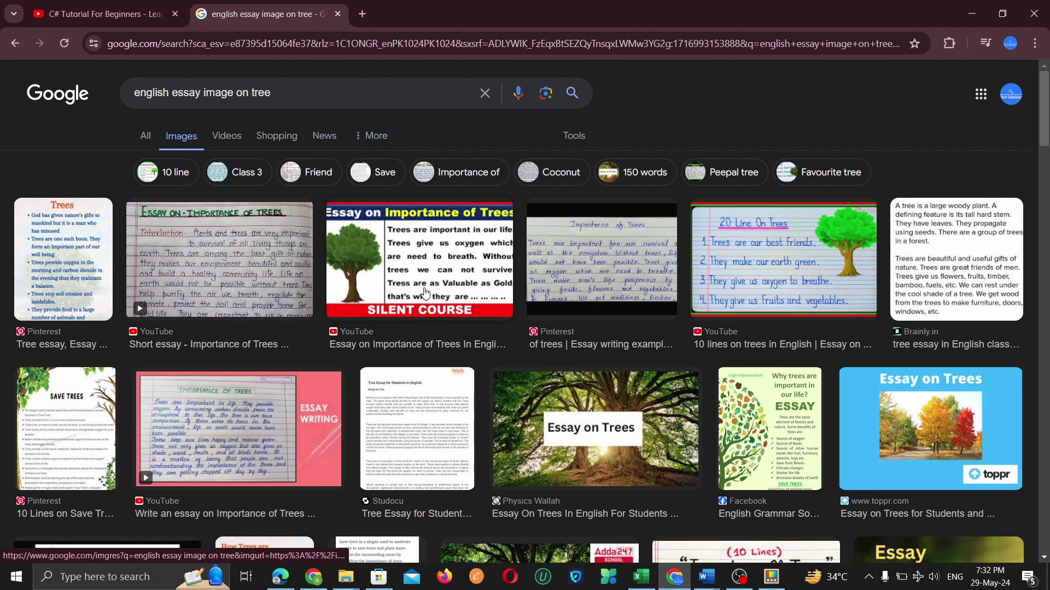
pyautogui.click(430, 235)
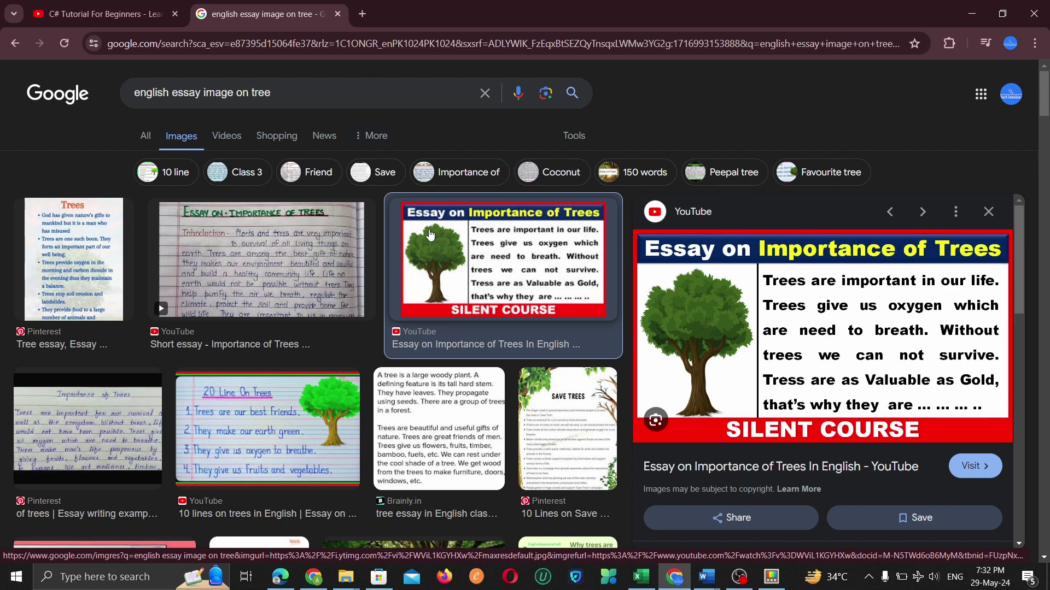
# Extract the paragraph beside the tree in the previewed image with Text Extractor and paste it below the code in the Word document
pyautogui.press('super+shift+t')
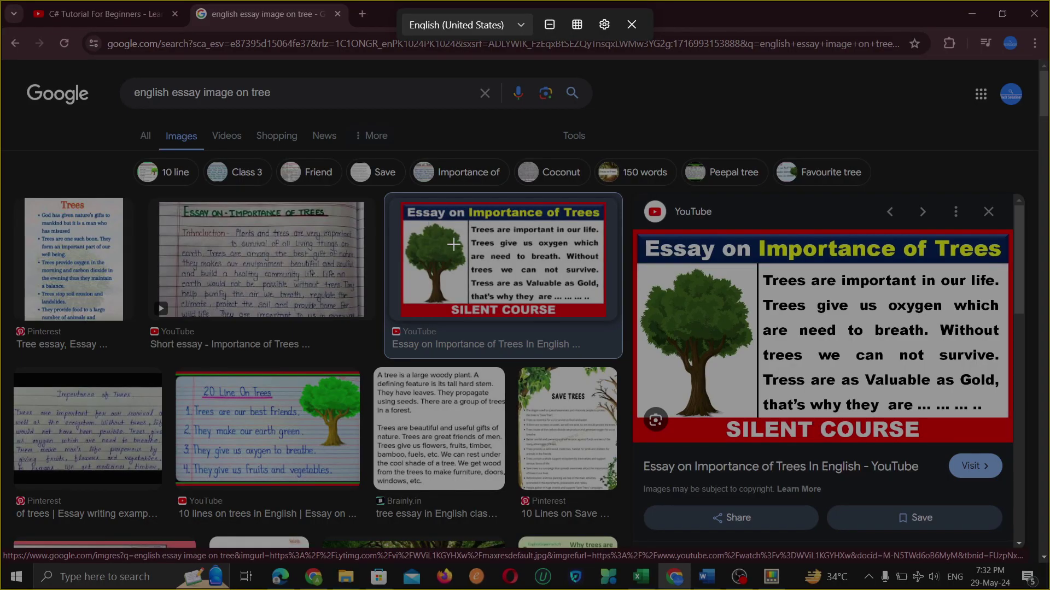
pyautogui.moveTo(758, 266); pyautogui.dragTo(1002, 415)
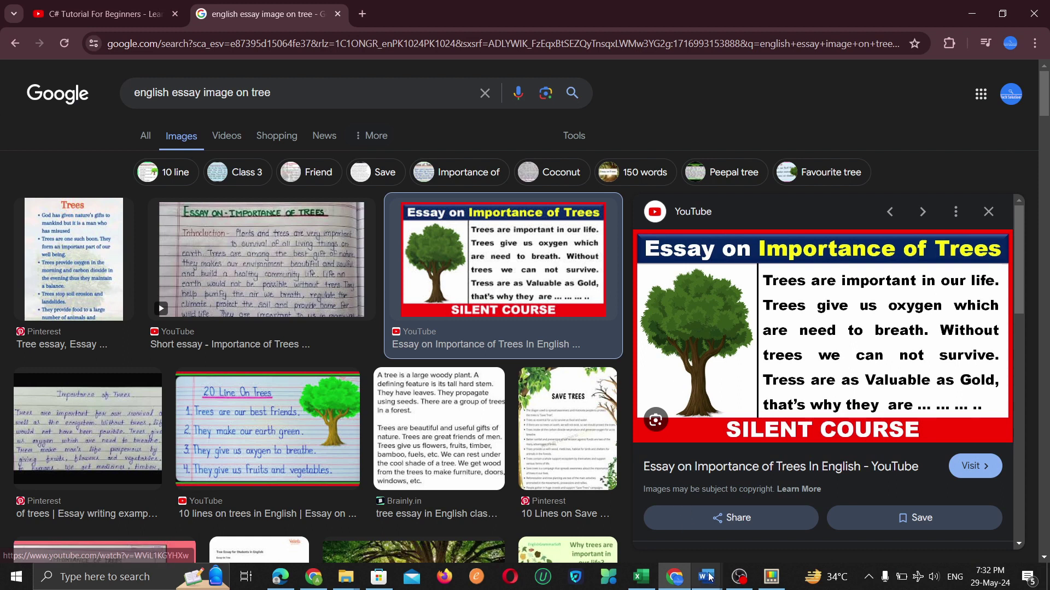
pyautogui.moveTo(707, 577)
pyautogui.click(779, 531)
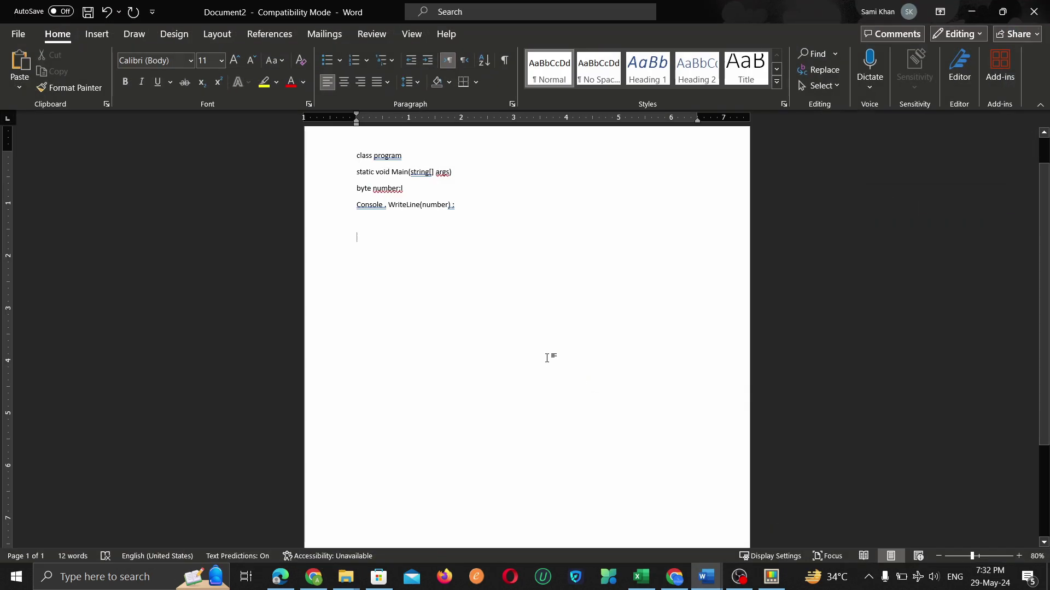
pyautogui.scroll(3, 442, 273)
pyautogui.write("Trees are important in our life. Trees give us oxygen which are need to breath. trees we can not Tress are as Valuable that's why they are Without survive. as Gold,")
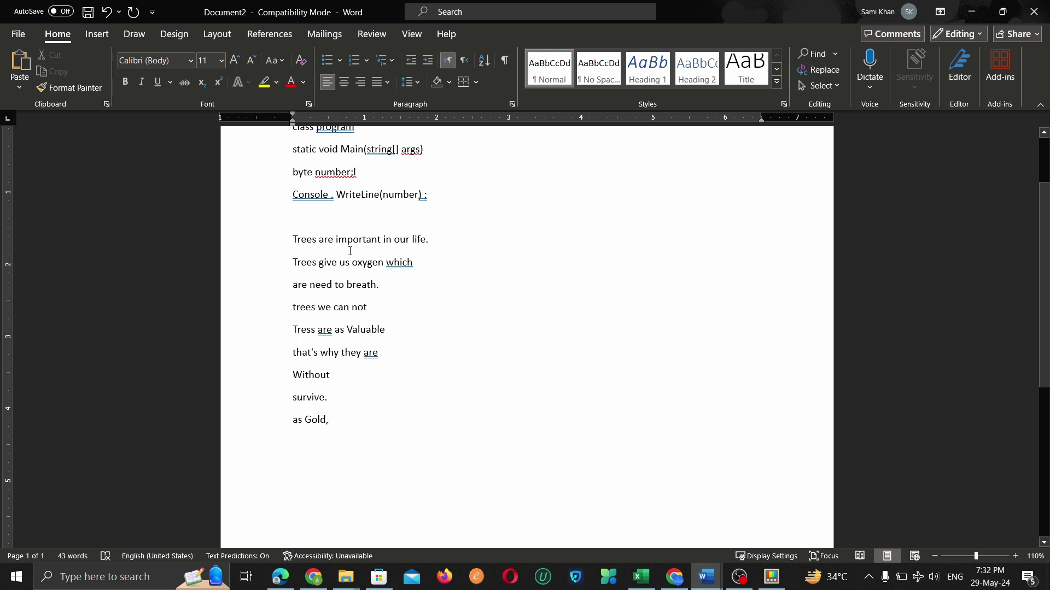
# Delete the C# code lines above the pasted essay text
pyautogui.scroll(2, 349, 251)
pyautogui.moveTo(437, 286); pyautogui.dragTo(272, 227)
pyautogui.press('BackSpace')
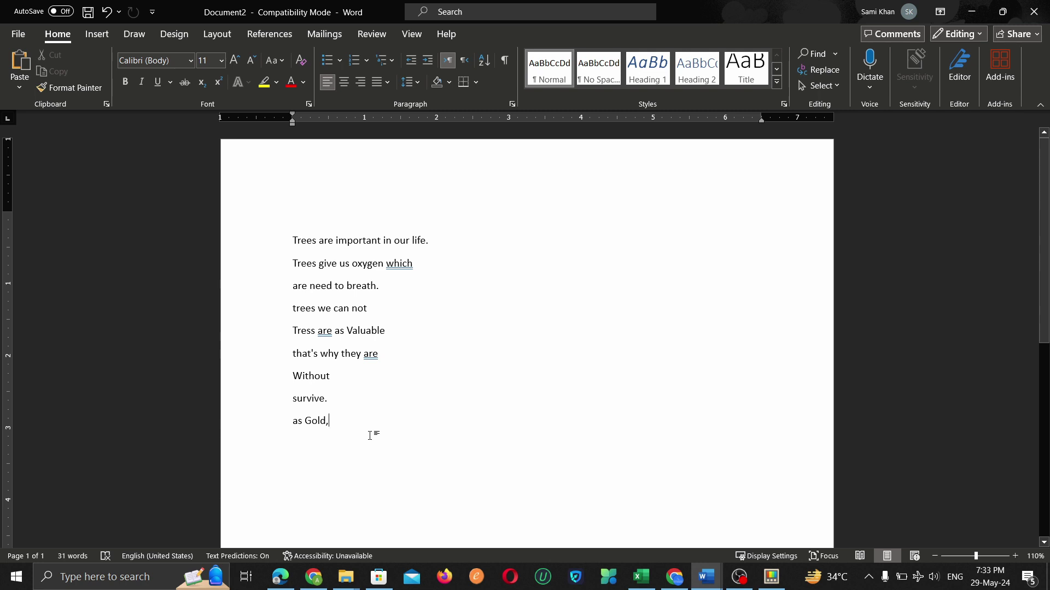
# Replace all paragraph marks (^p) in the Word document with a space and close the Find and Replace dialog
pyautogui.hotkey('ctrl', 'h')
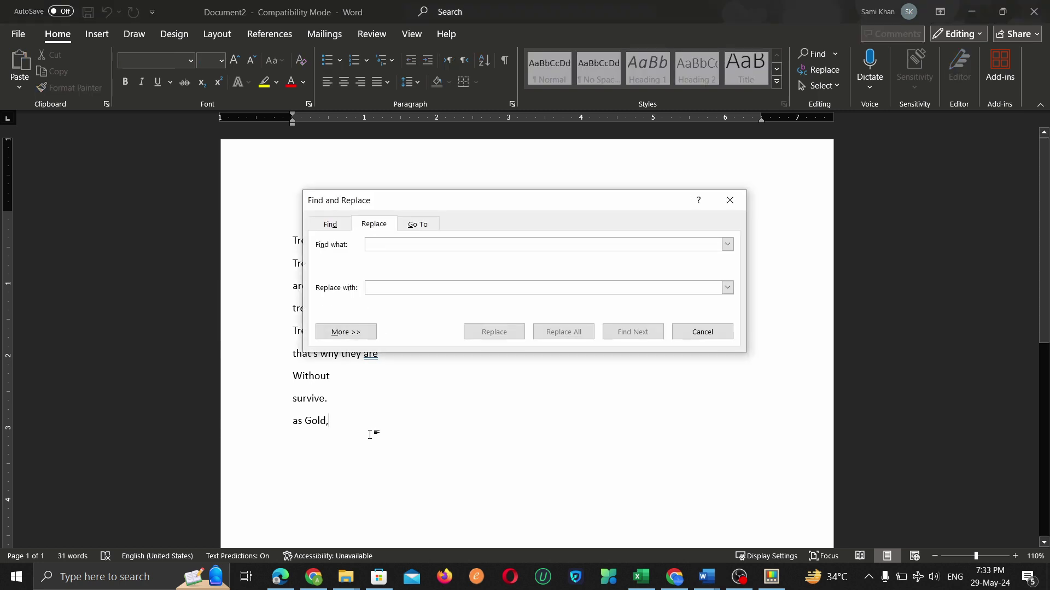
pyautogui.write('^p')
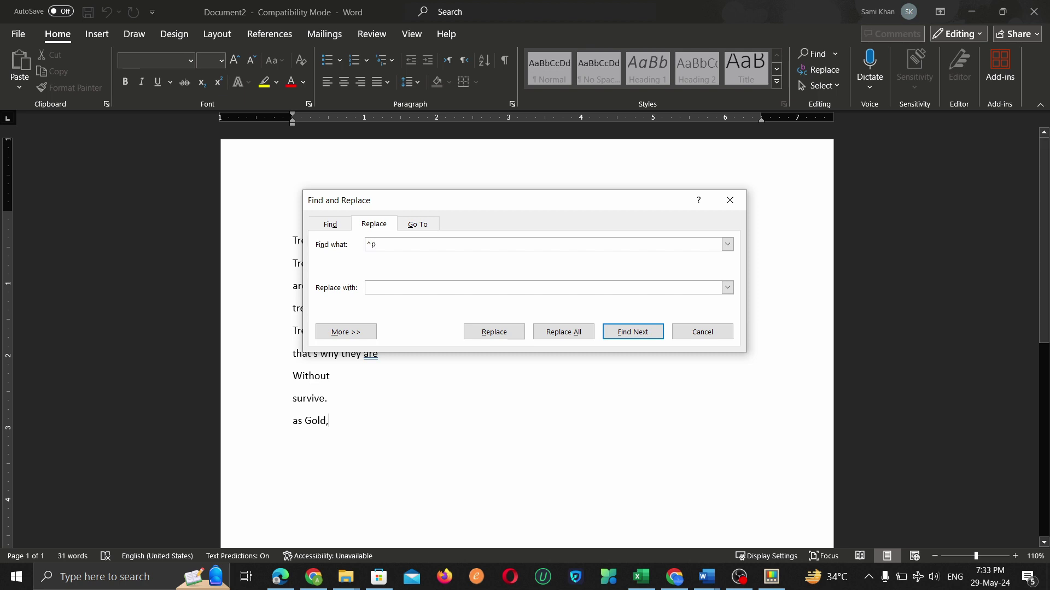
pyautogui.click(388, 286)
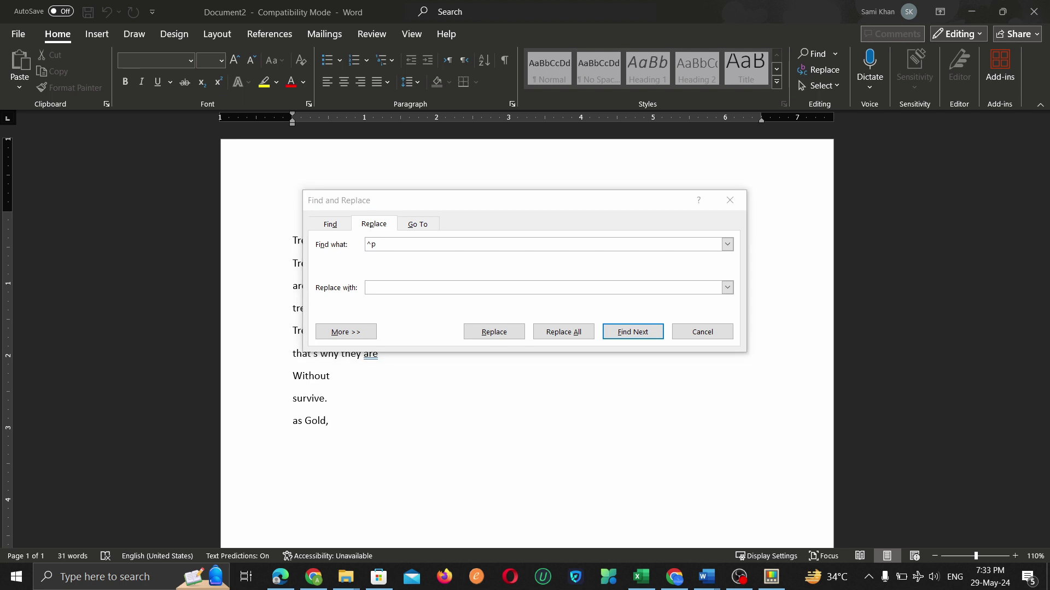
pyautogui.click(454, 292)
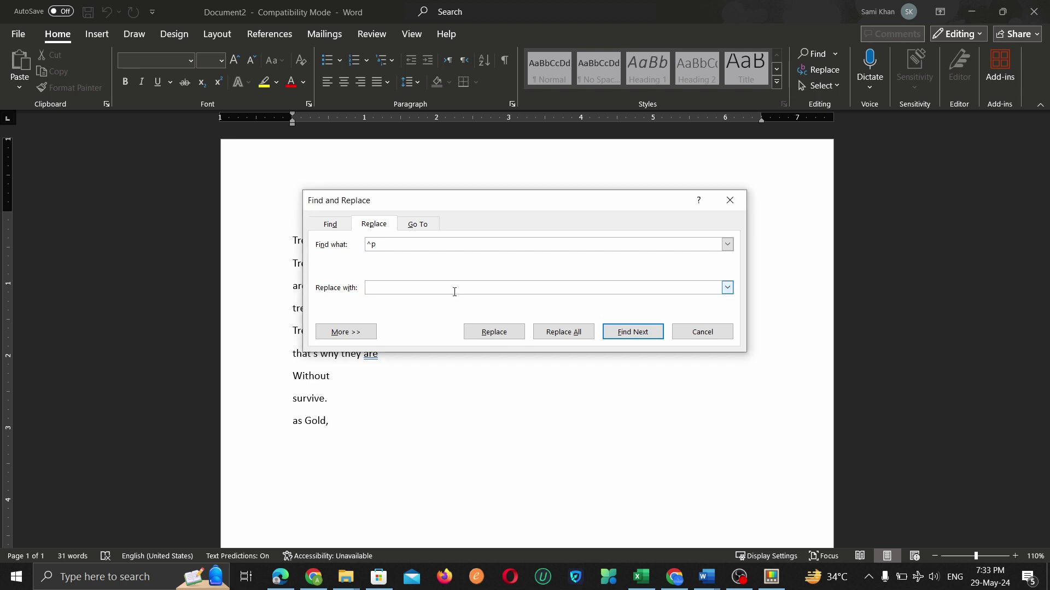
pyautogui.click(550, 334)
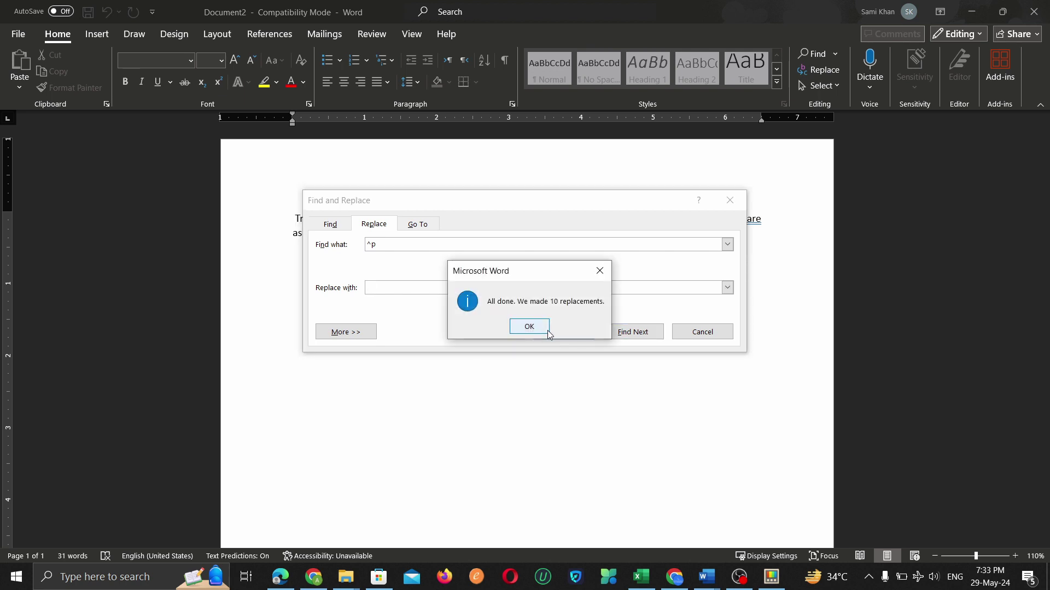
pyautogui.click(546, 328)
pyautogui.click(723, 335)
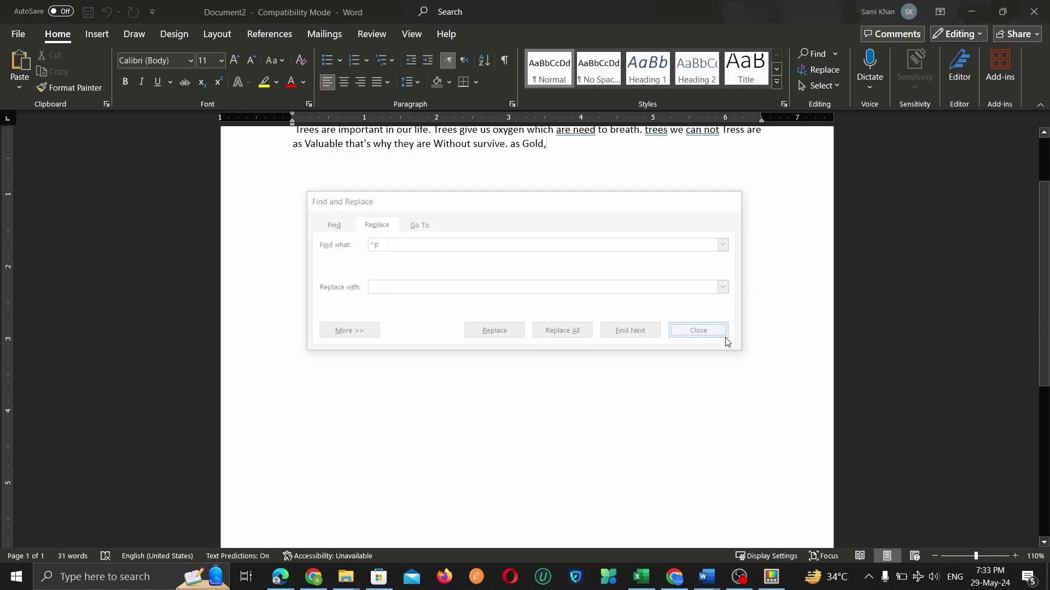
pyautogui.scroll(4, 724, 340)
pyautogui.keyDown('ctrl'); pyautogui.scroll(3, 606, 281); pyautogui.keyUp('ctrl')
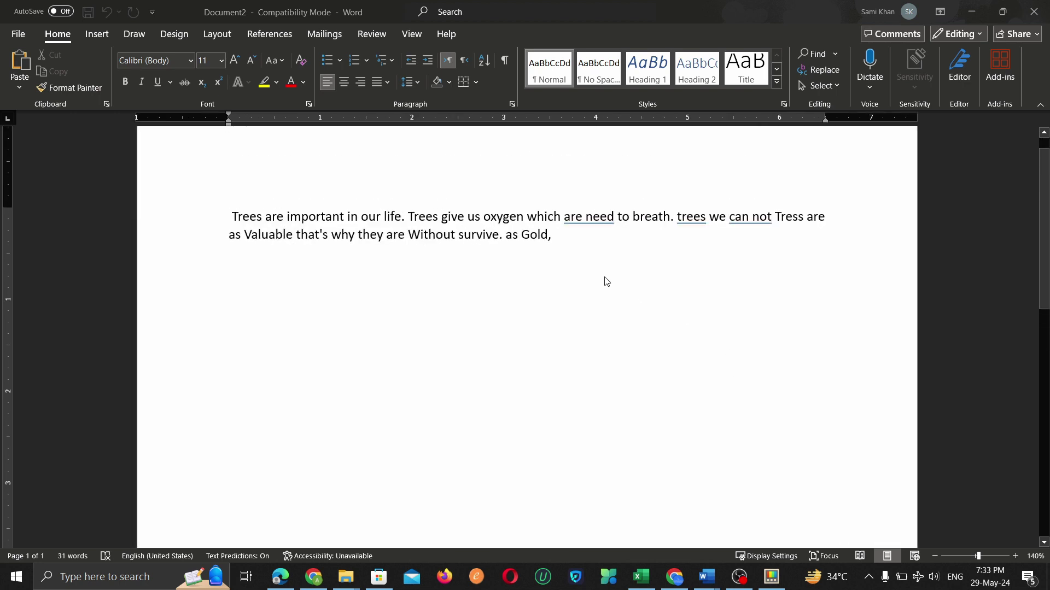
pyautogui.click(607, 282)
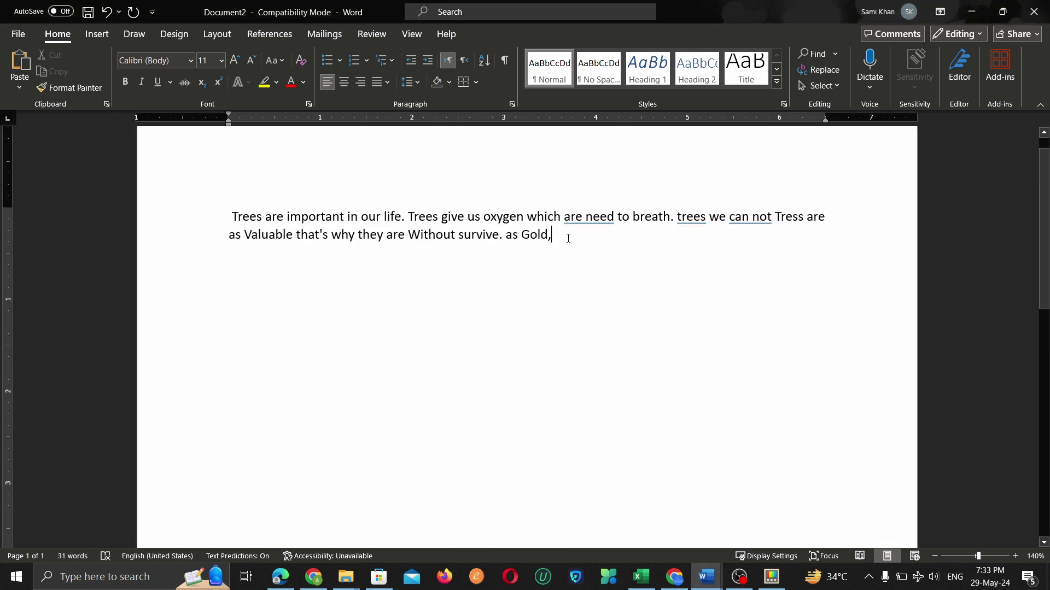